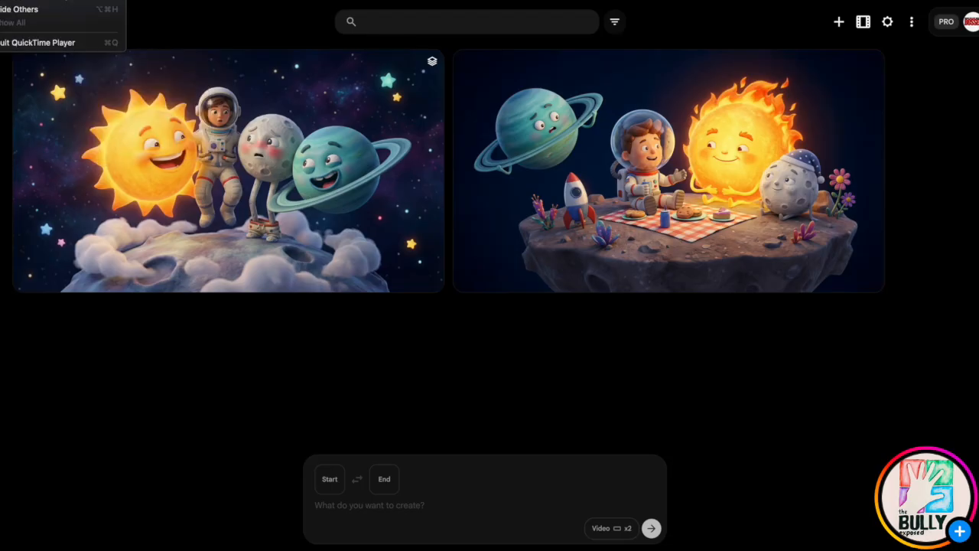
left_click(31, 0)
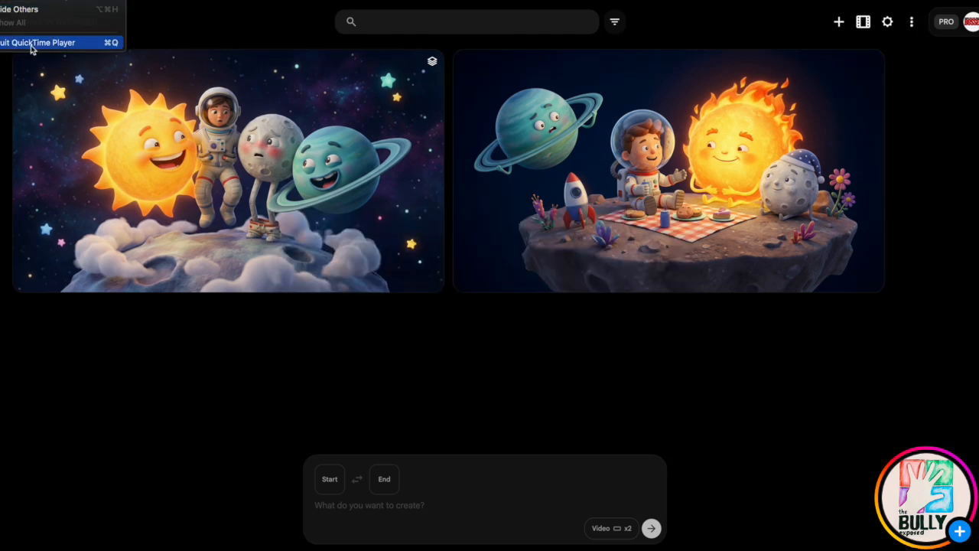
left_click(30, 43)
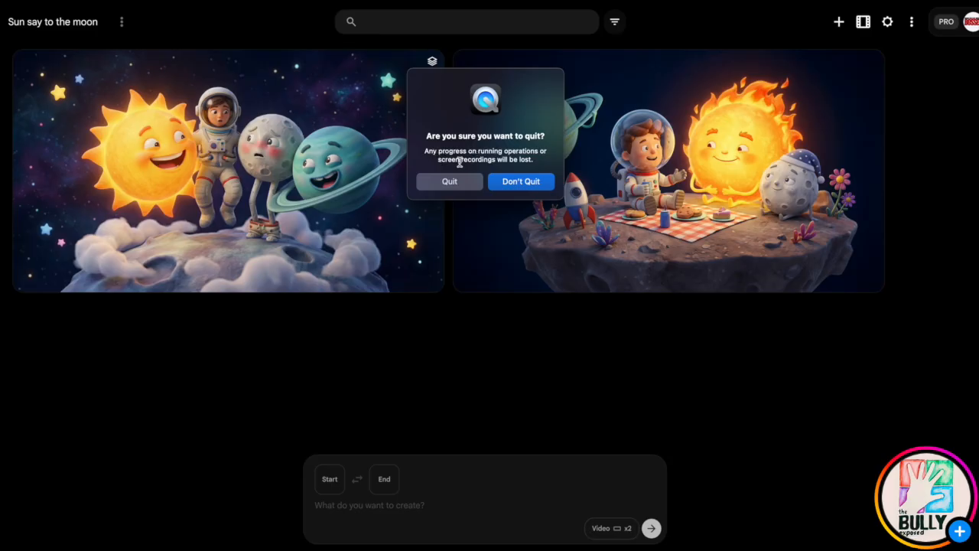
left_click(500, 186)
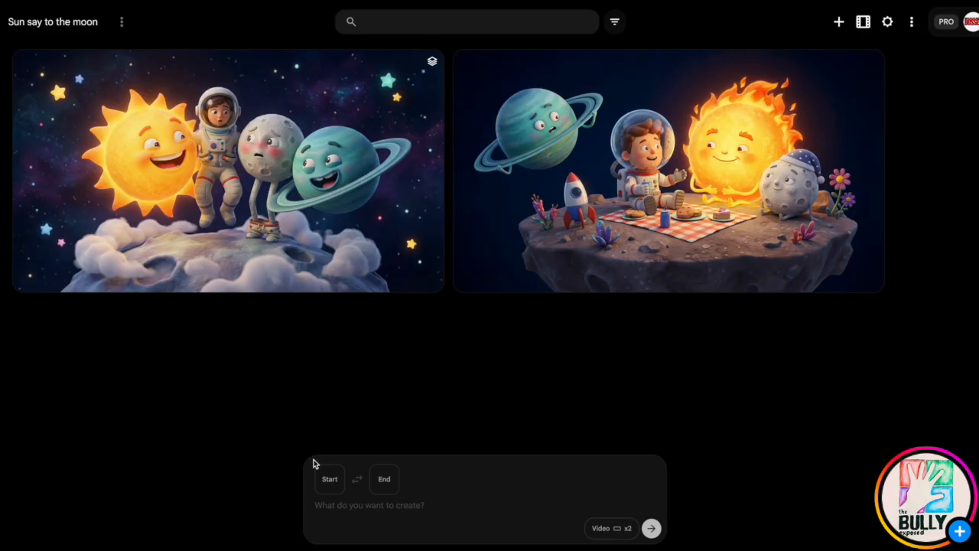
Set the image of the astronaut, sun, moon and Uranus on the clouds as the video's start frame.
mouse_move(260, 201)
left_click_drag(261, 203, 389, 509)
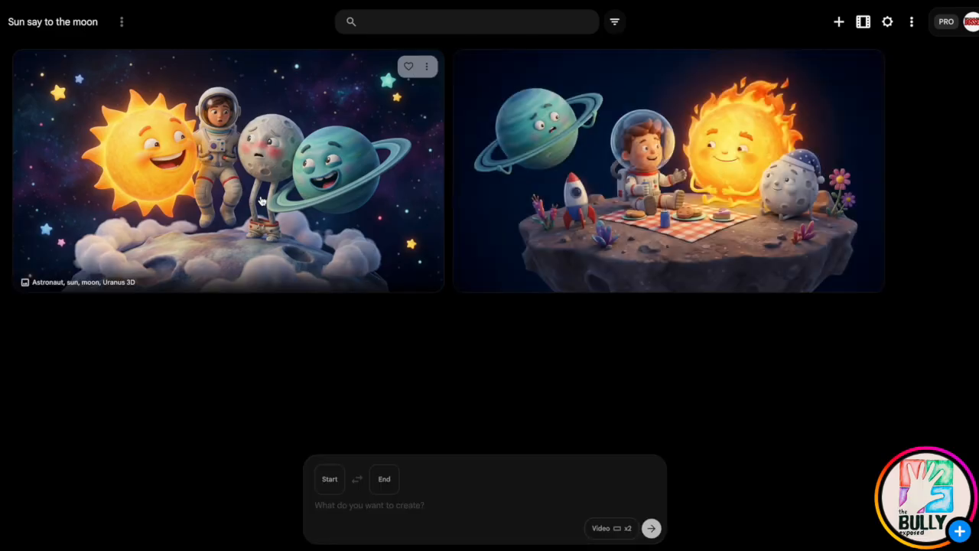
left_click_drag(260, 201, 393, 527)
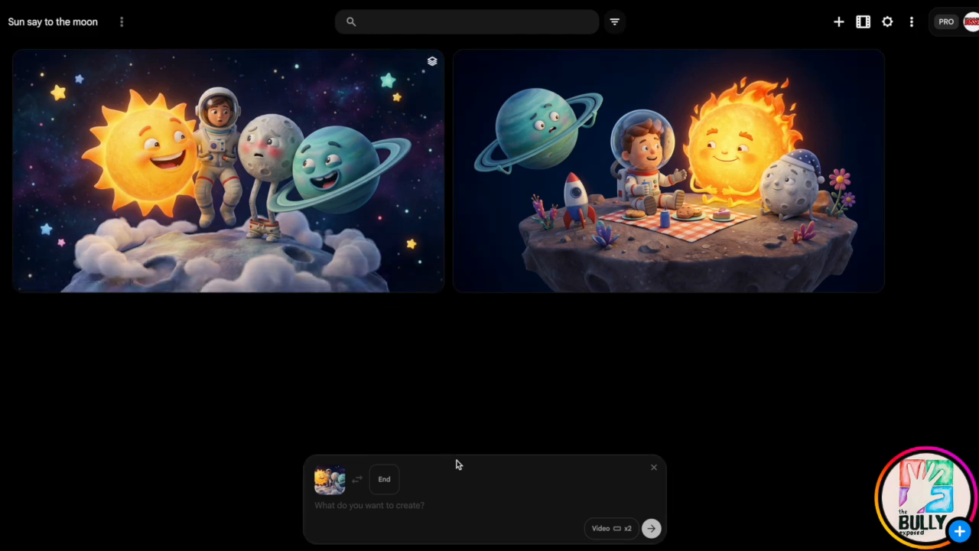
Paste the prepared scene prompt with camera direction, characters, dialogue and ending into the video prompt, and review its text.
left_click(395, 506)
key("ctrl+v")
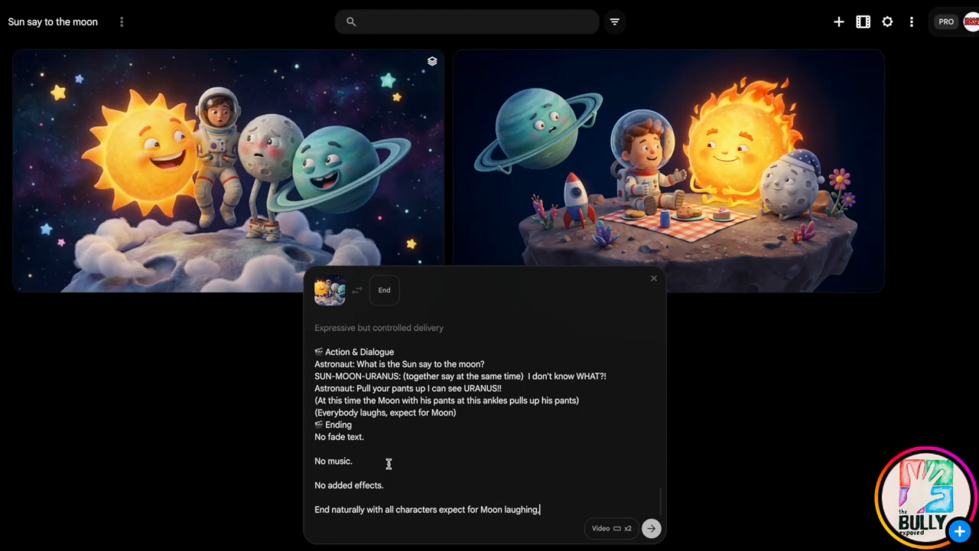
left_click(385, 425)
scroll(314, 340, "up", 5)
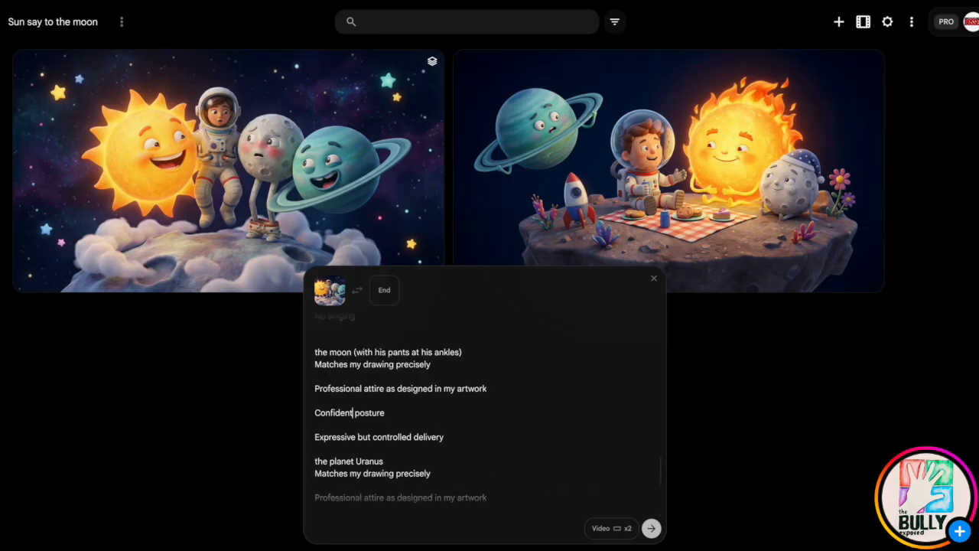
scroll(352, 376, "up", 3)
scroll(352, 376, "up", 5)
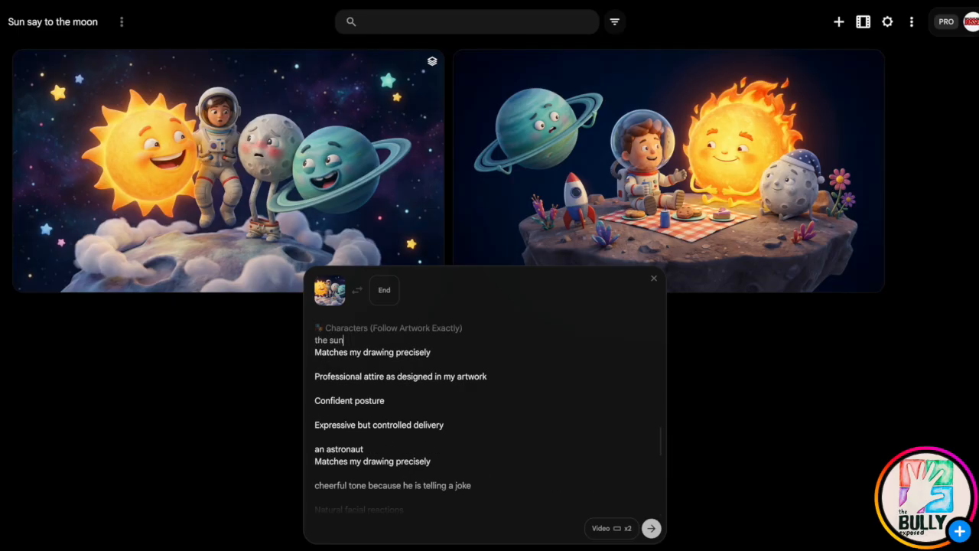
scroll(352, 344, "up", 3)
scroll(352, 344, "up", 3)
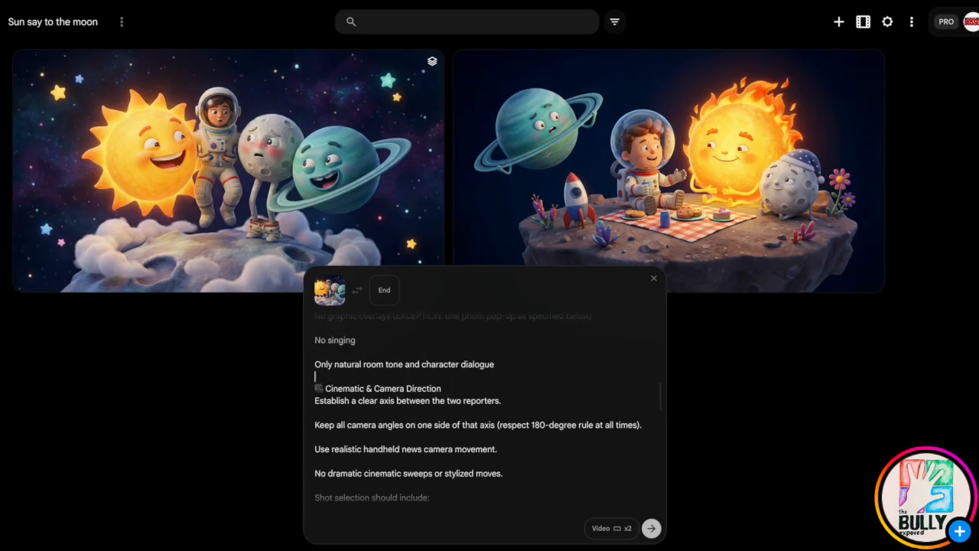
Open the video generation settings and choose the Veo 3.1 - Quality model.
left_click(620, 528)
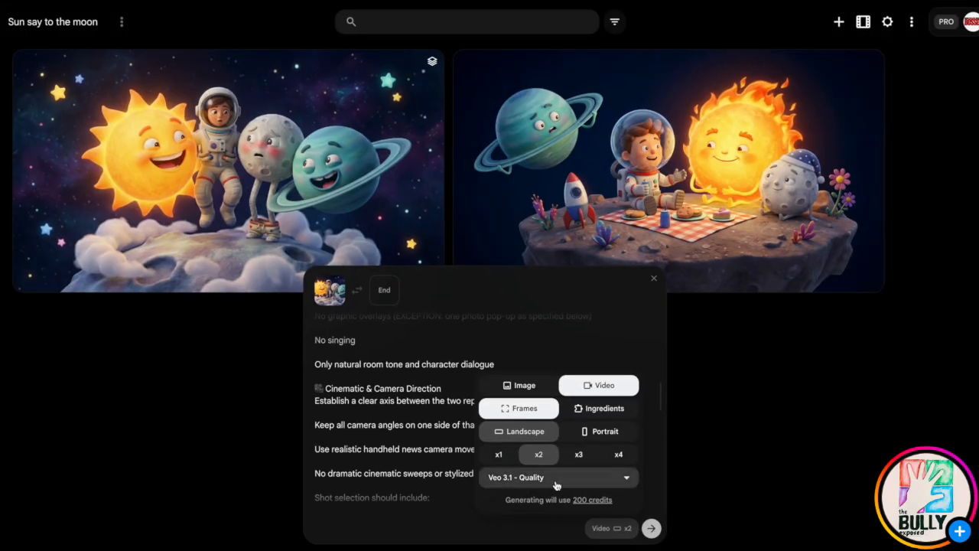
left_click(556, 482)
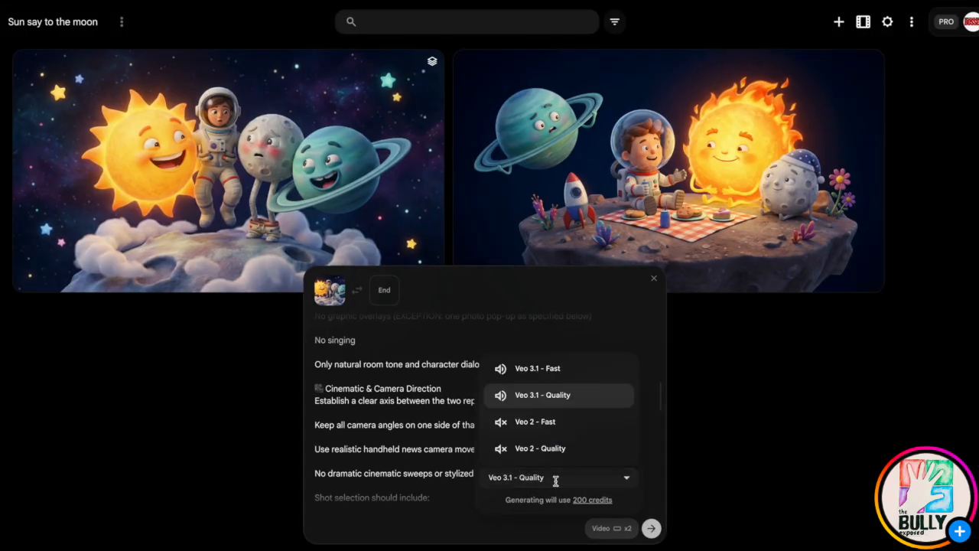
left_click(569, 395)
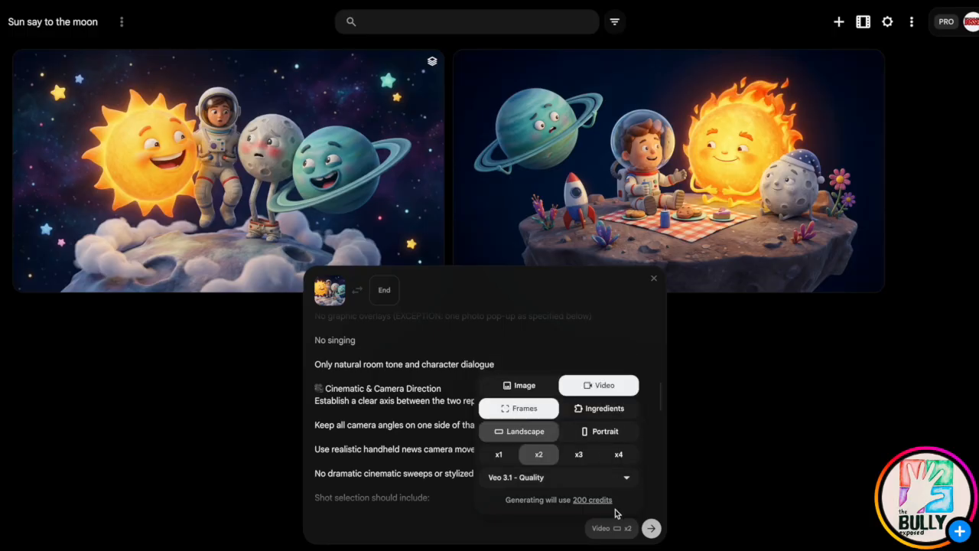
Switch between the Veo 3.1 - Fast and Veo 3.1 - Quality models to compare their credit costs.
left_click(578, 476)
left_click(559, 367)
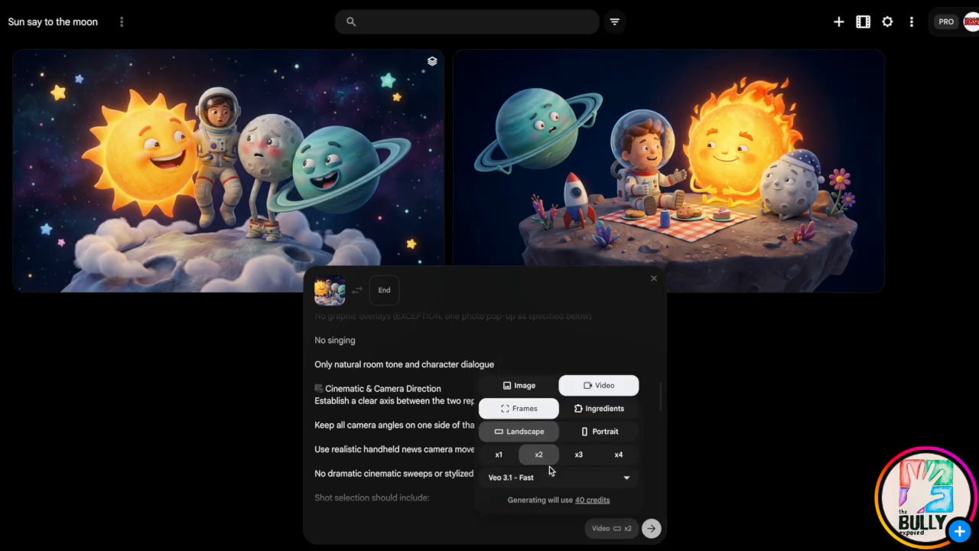
left_click(579, 484)
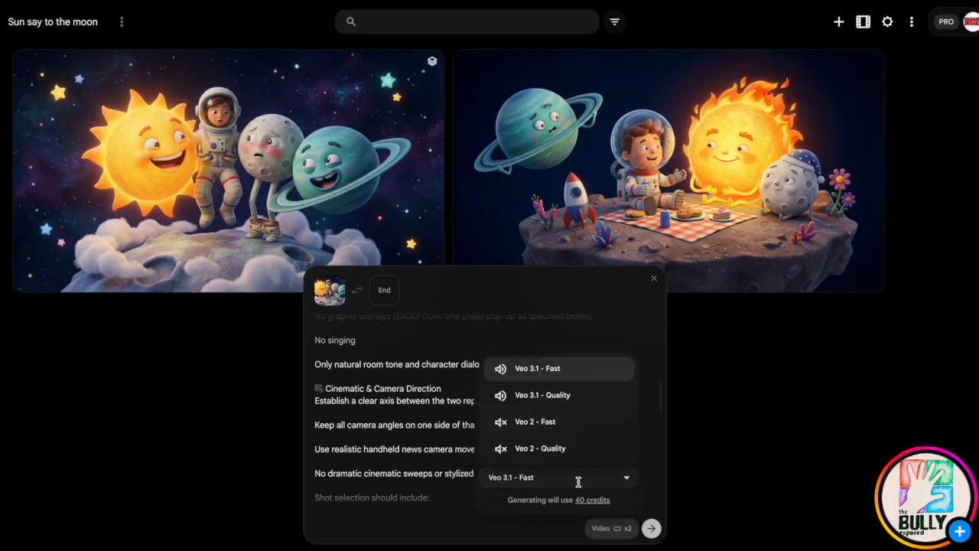
left_click(568, 401)
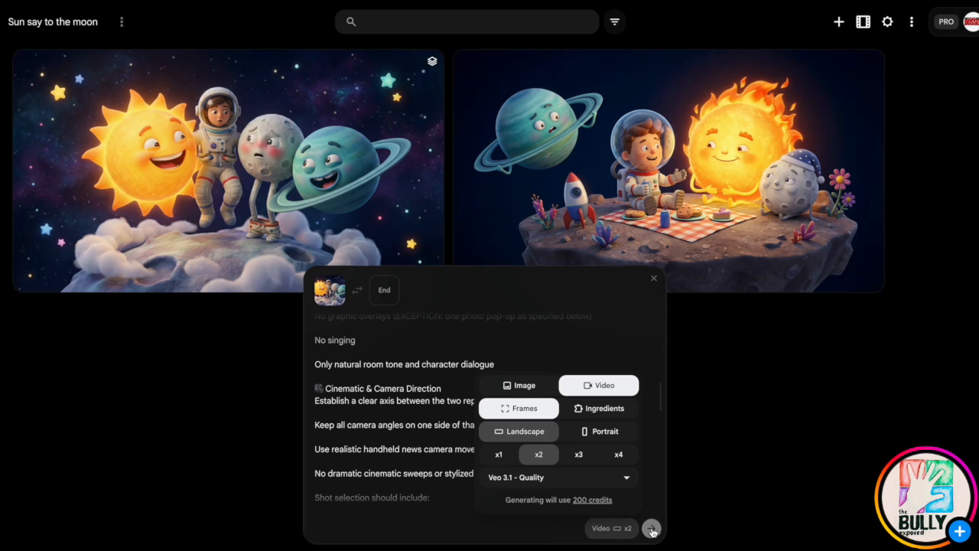
left_click(555, 480)
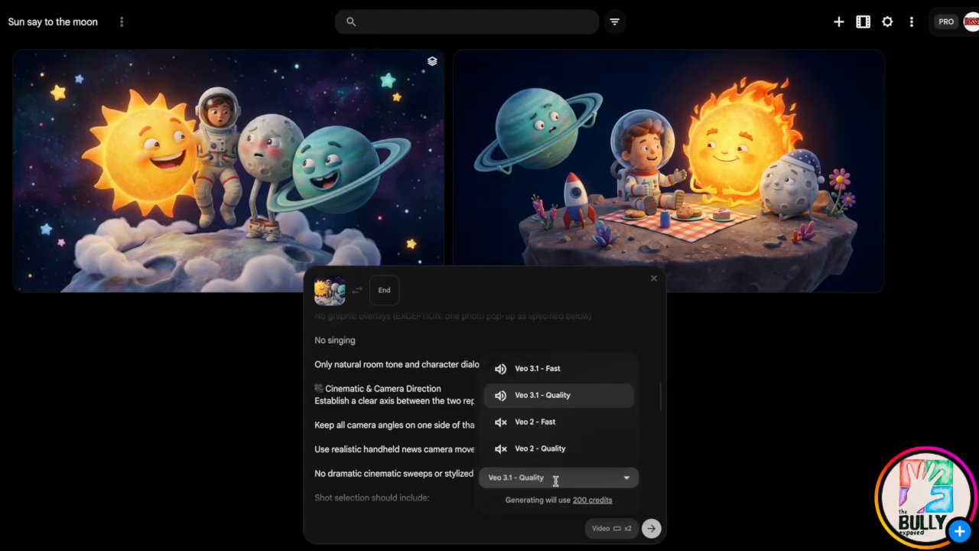
left_click(568, 396)
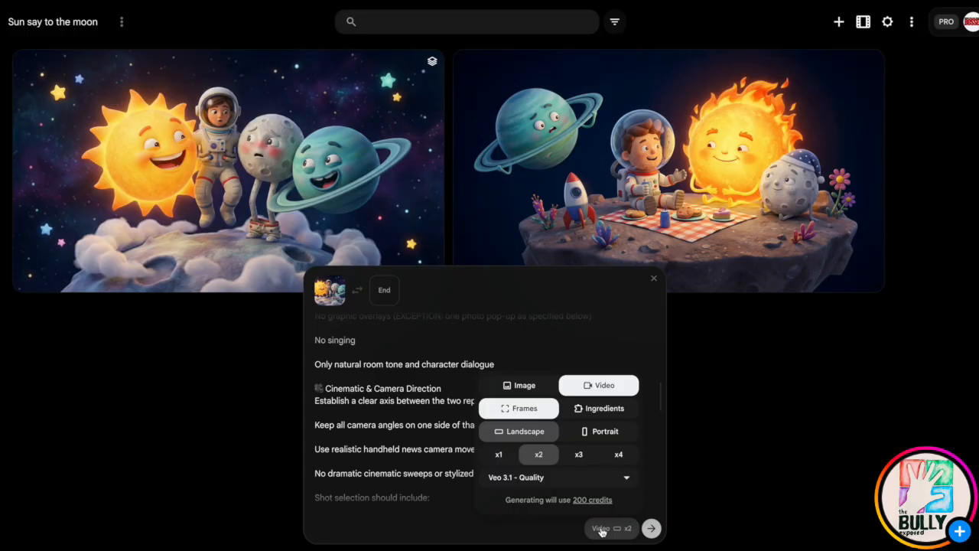
left_click(579, 477)
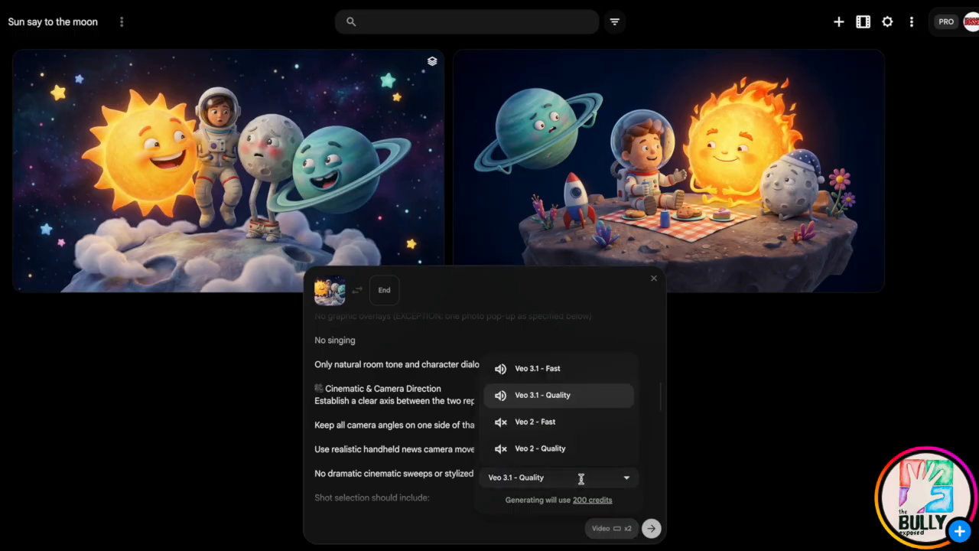
left_click(559, 368)
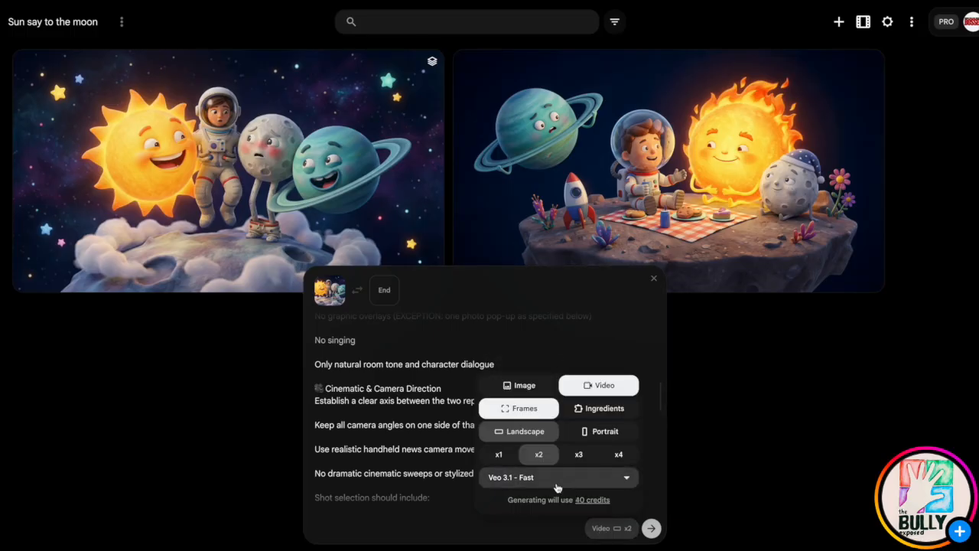
Select the Veo 3.1 - Quality model and generate the two landscape videos from the start frame and prompt.
left_click(579, 487)
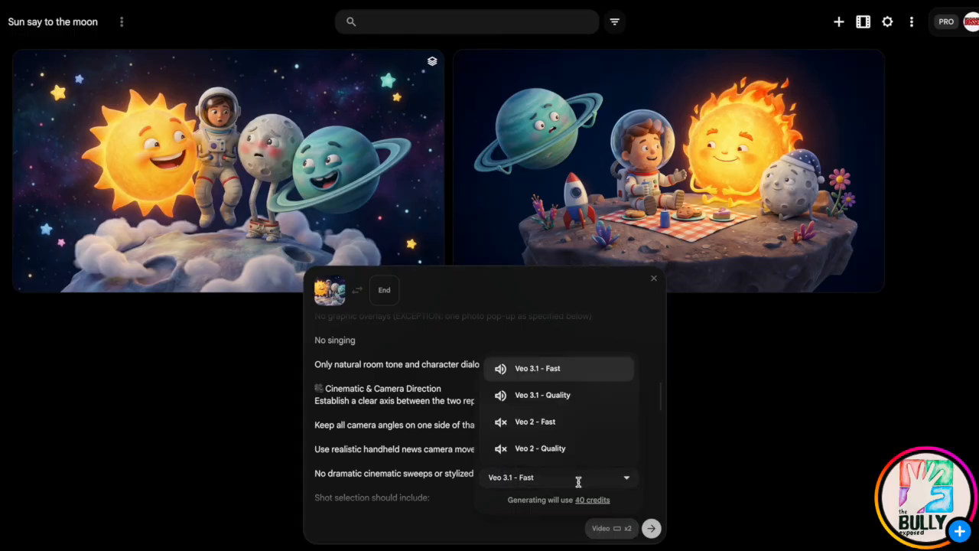
left_click(569, 398)
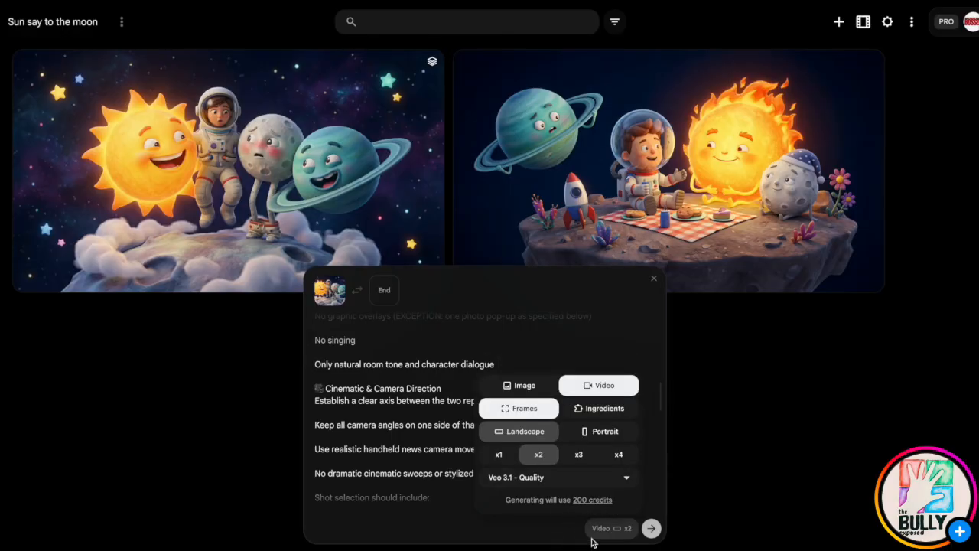
left_click(651, 529)
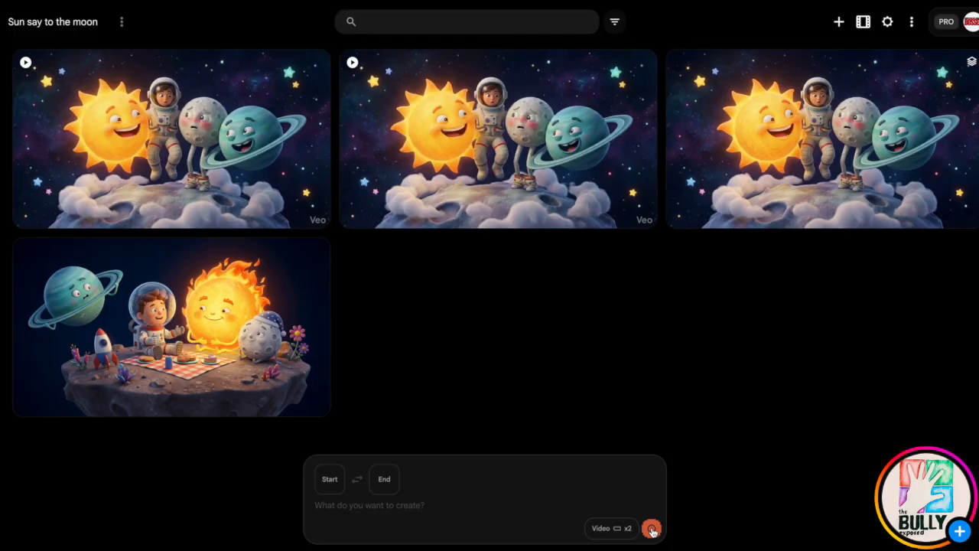
Open the first generated video and watch it with the sound volume raised.
left_click(76, 127)
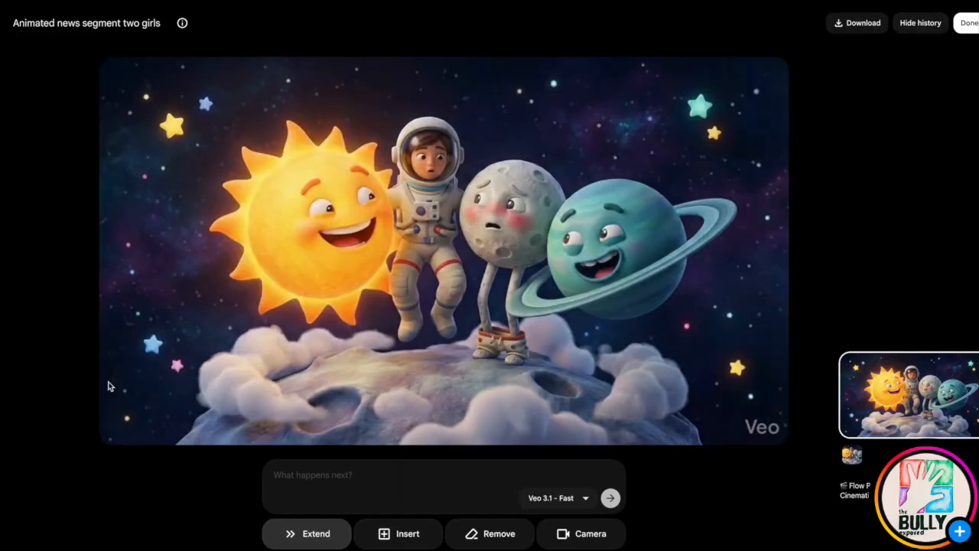
mouse_move(151, 432)
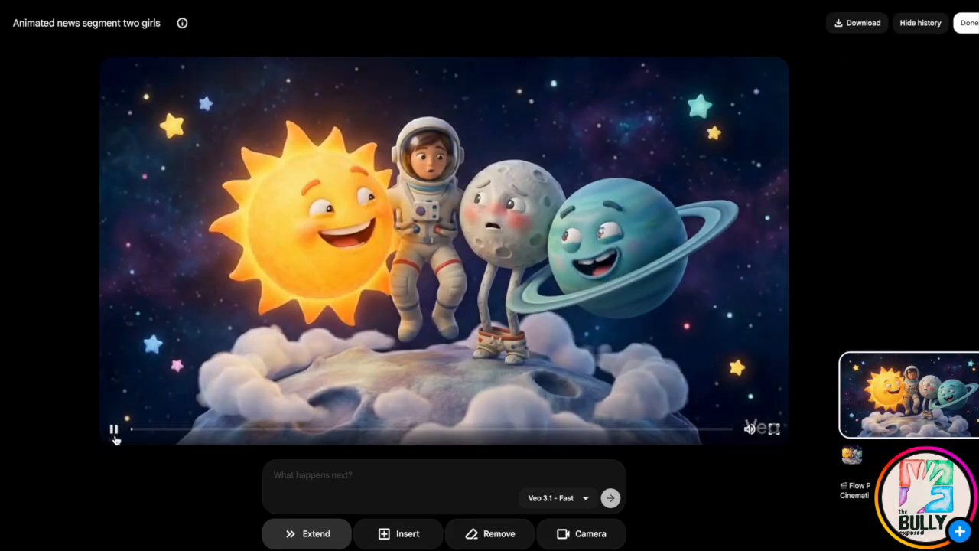
key("XF86AudioRaiseVolume")
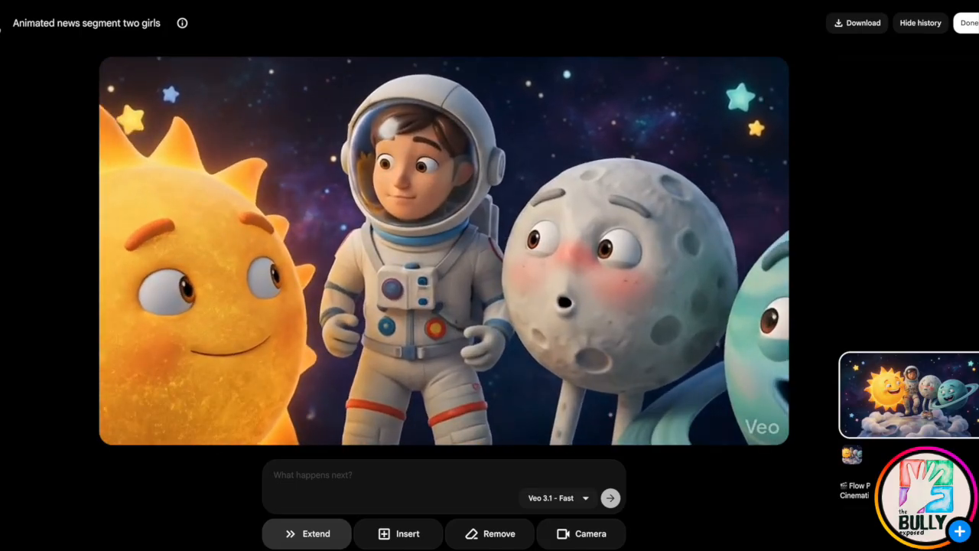
Return to the project gallery and open the second generated video for playback.
left_click(0, 26)
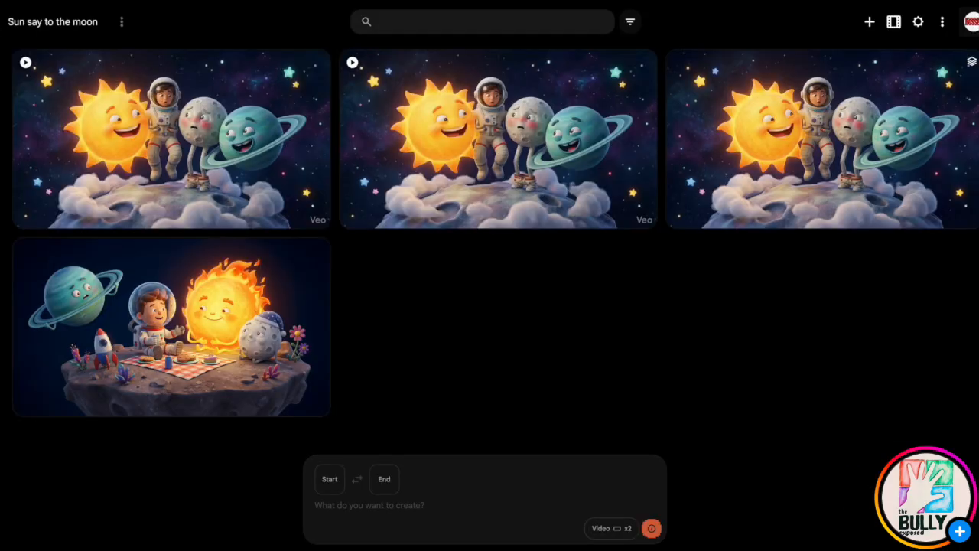
left_click(411, 180)
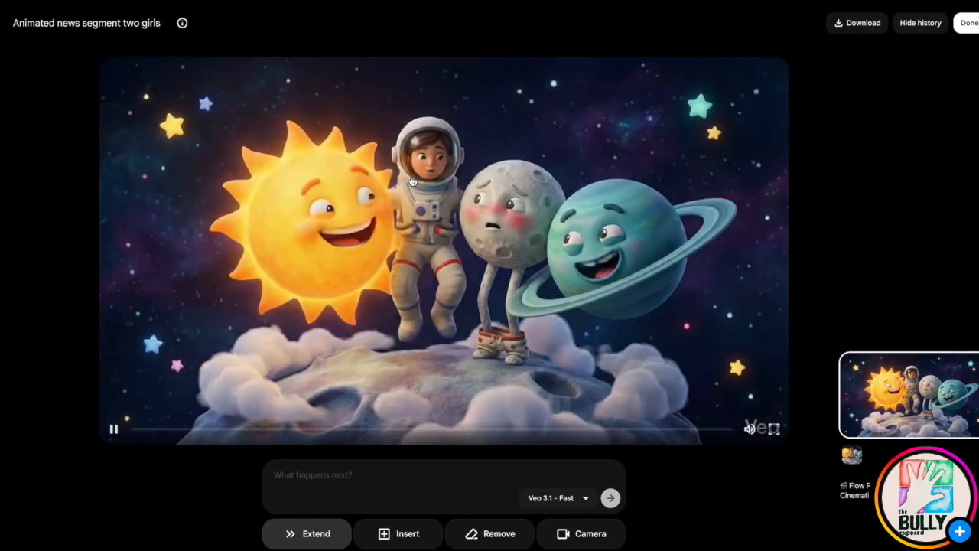
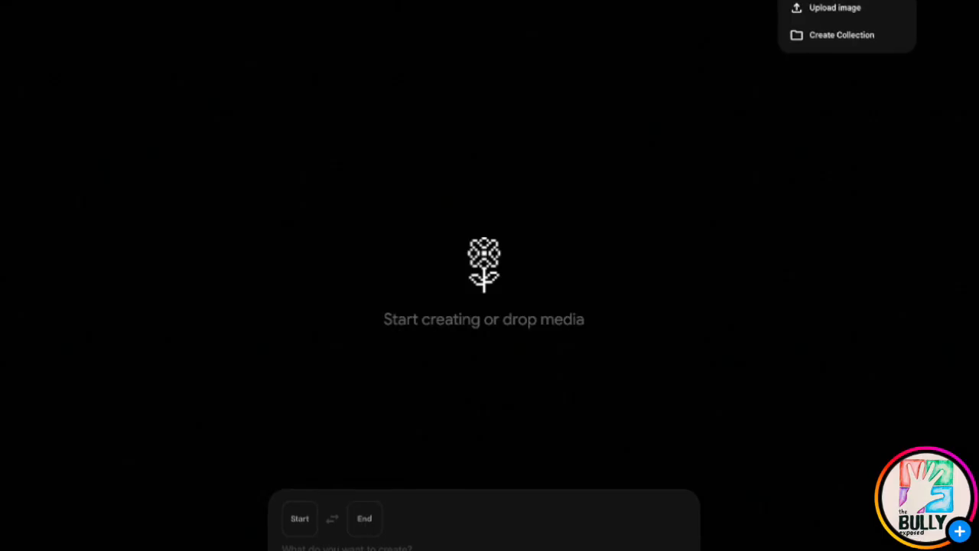
Upload the Astronaut_sun_moon JPEG image from the Downloads folder into the project.
left_click(849, 7)
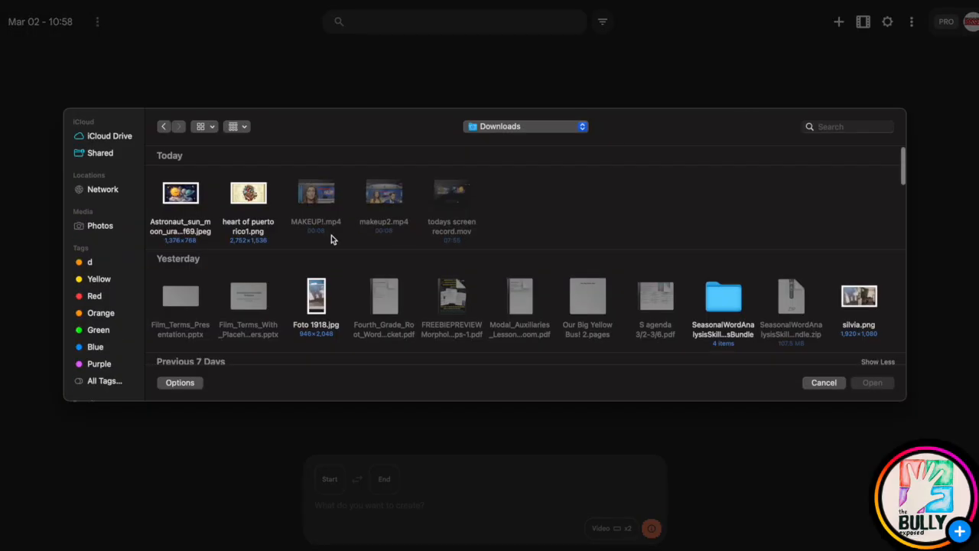
left_click(187, 196)
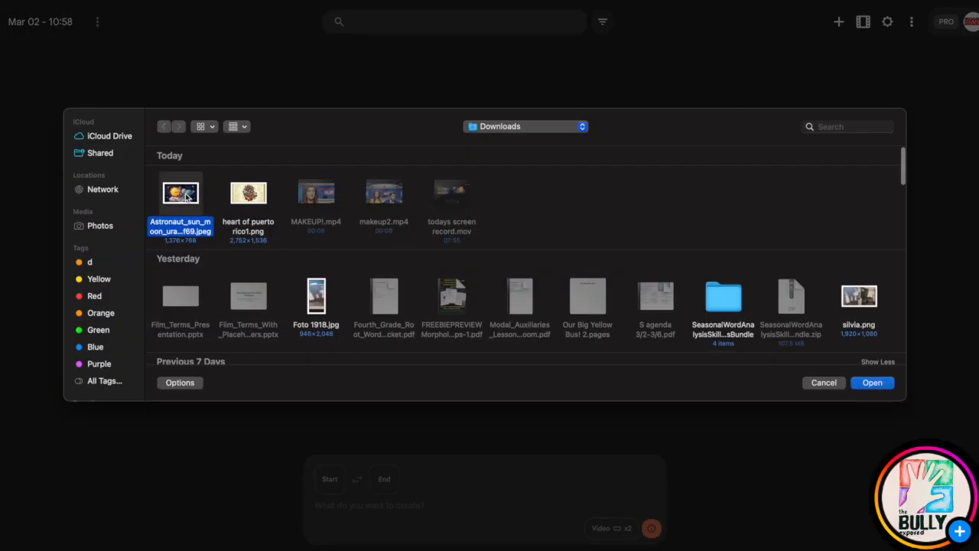
left_click(872, 382)
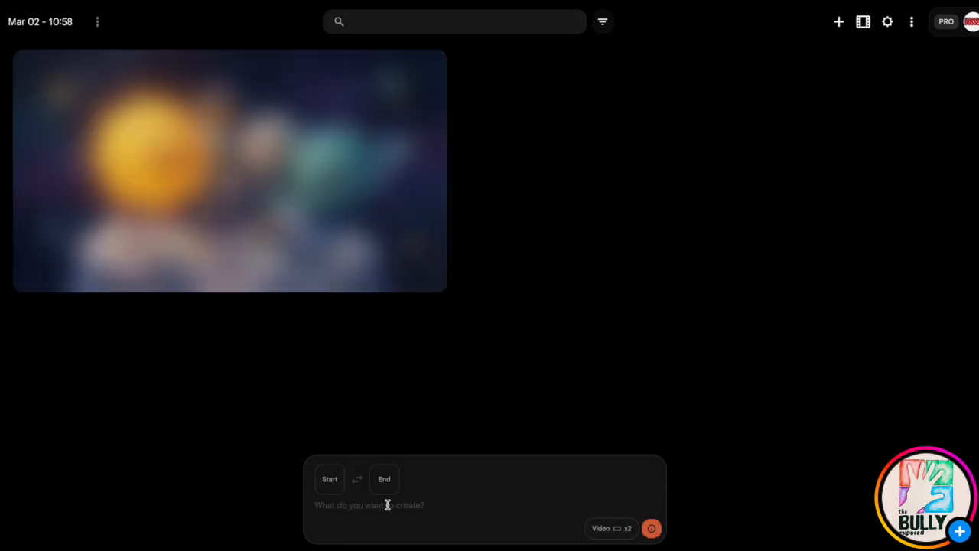
Switch between the Image and Video modes and between Portrait and Landscape, ending on landscape video.
left_click(605, 530)
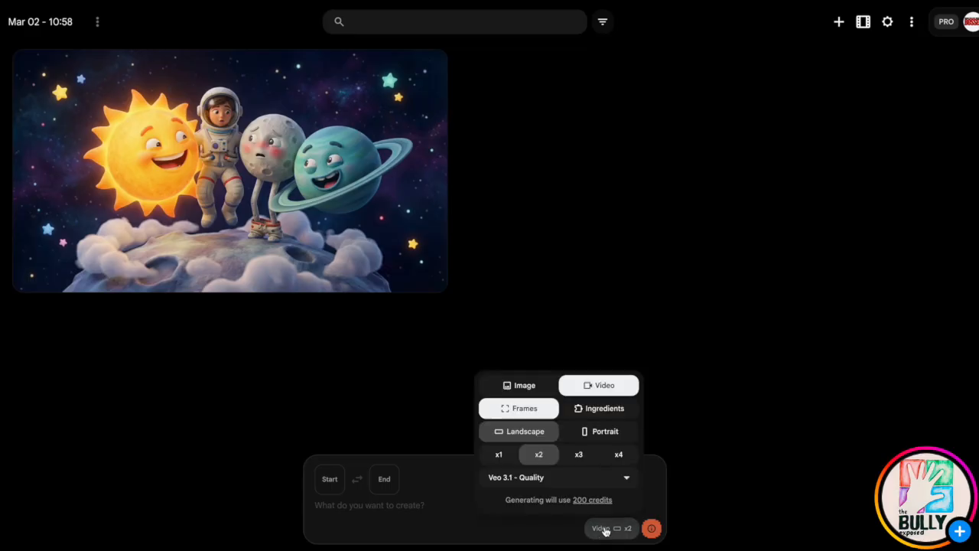
left_click(529, 386)
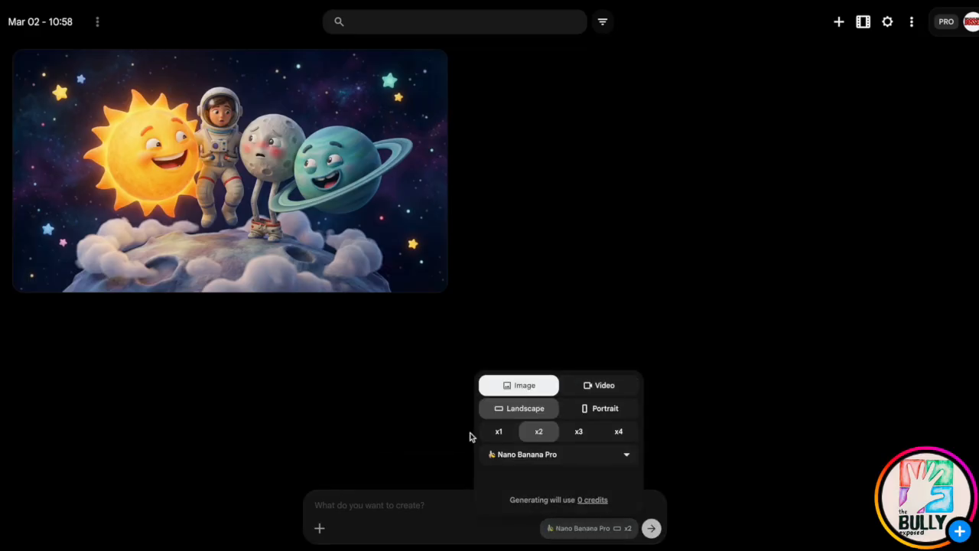
left_click(604, 387)
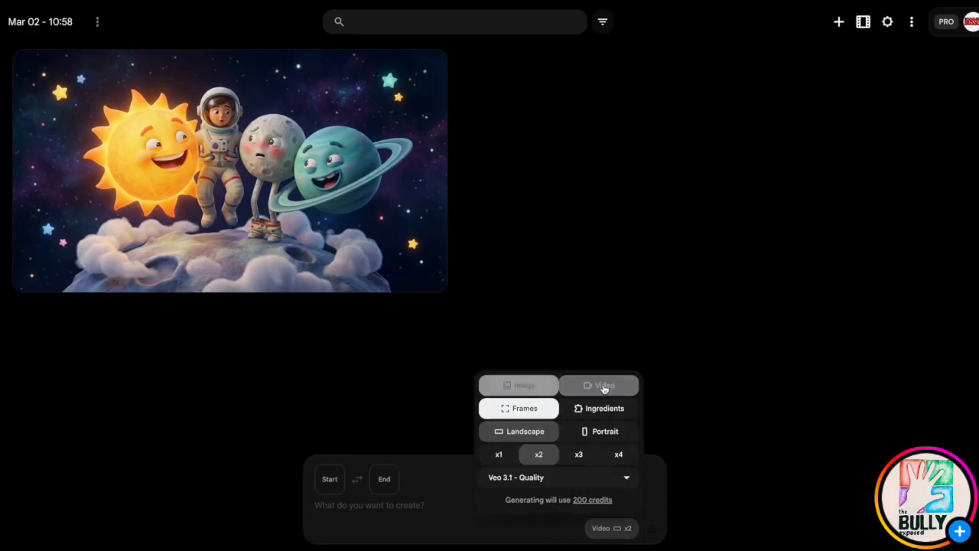
left_click(601, 436)
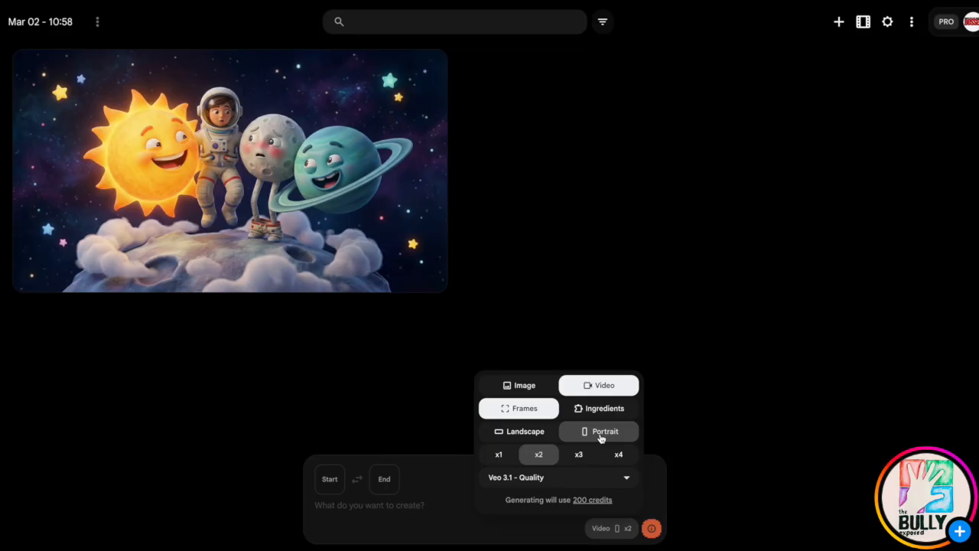
left_click(510, 436)
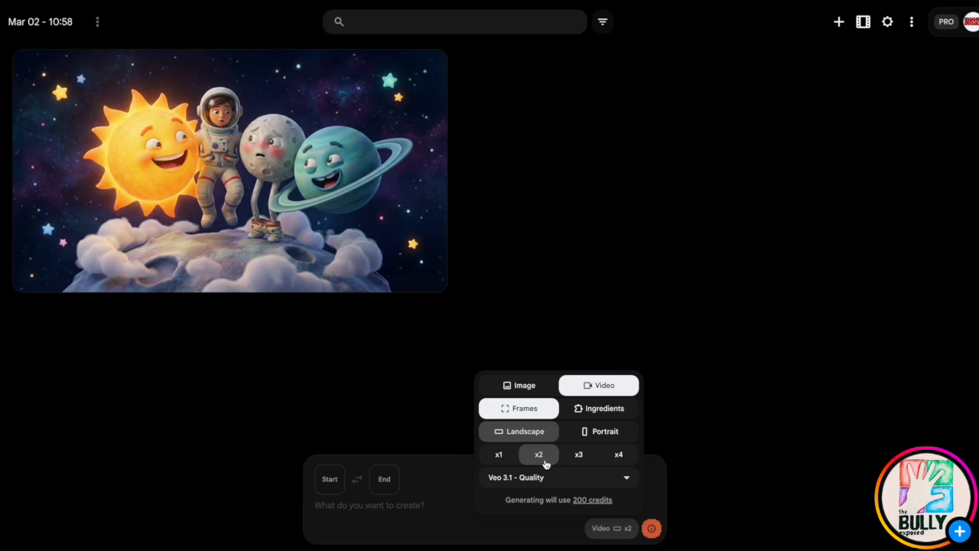
Switch the output count between x2 and x4 to compare credit costs, and look through the available Veo models.
left_click(579, 455)
left_click(621, 455)
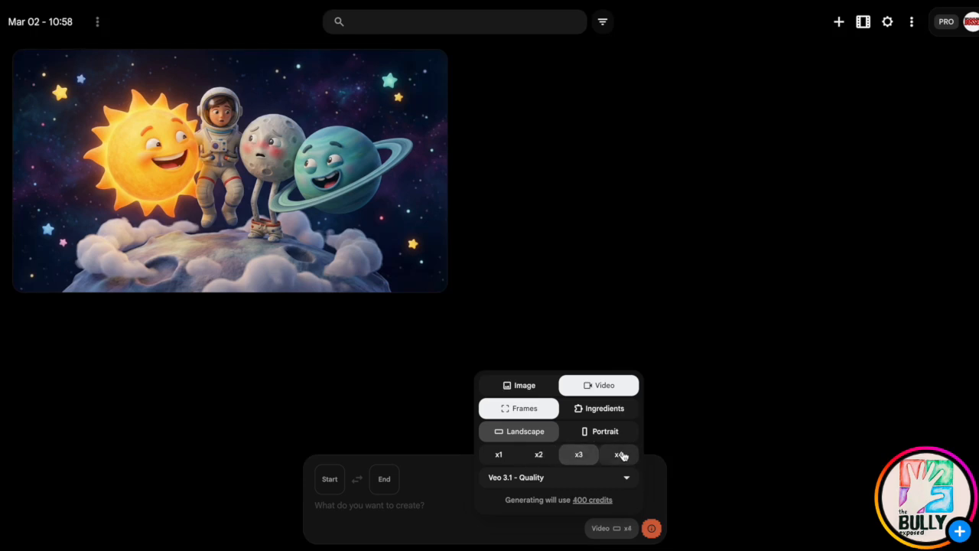
left_click(541, 456)
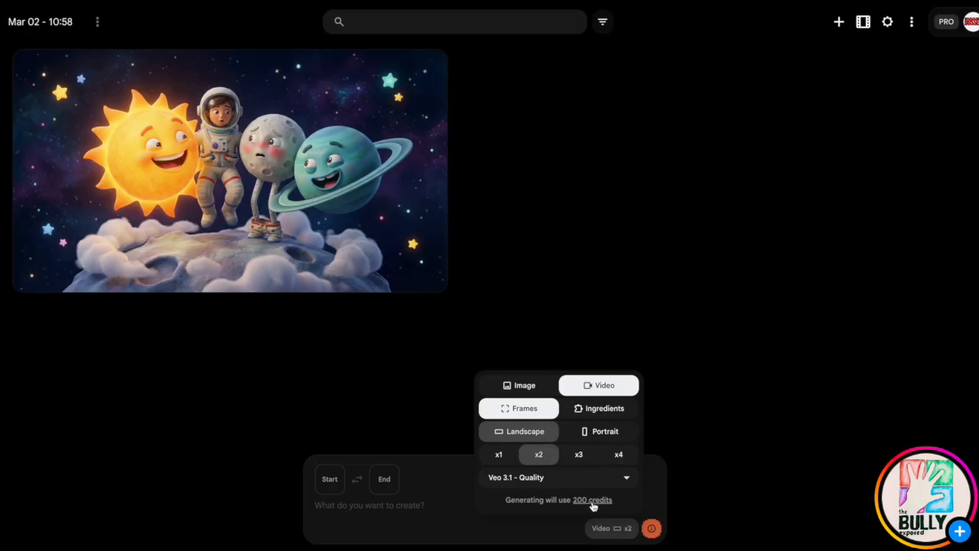
left_click(619, 458)
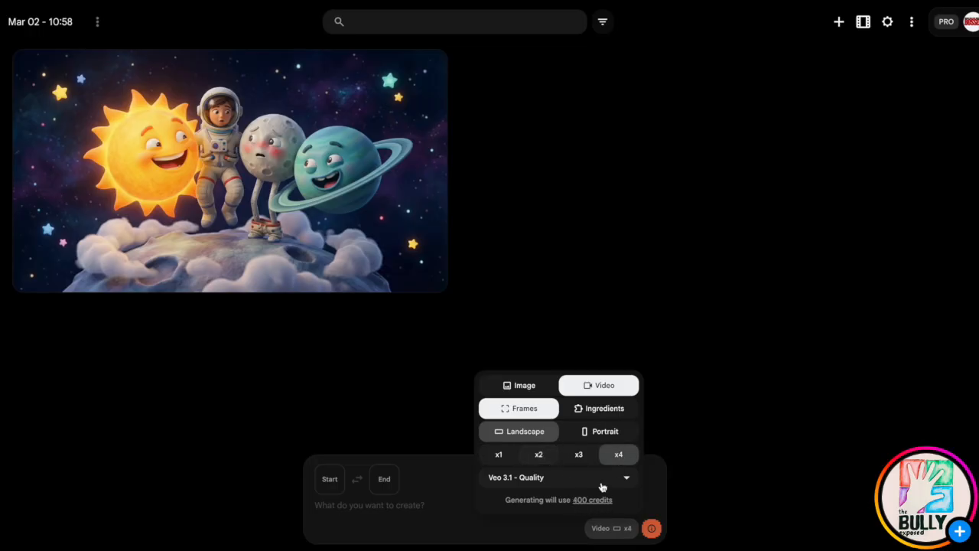
left_click(539, 456)
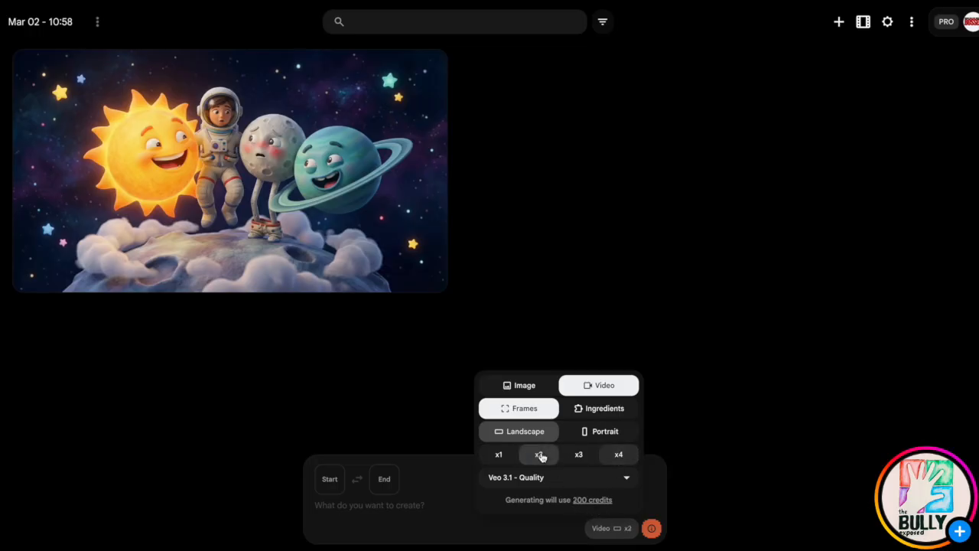
left_click(542, 480)
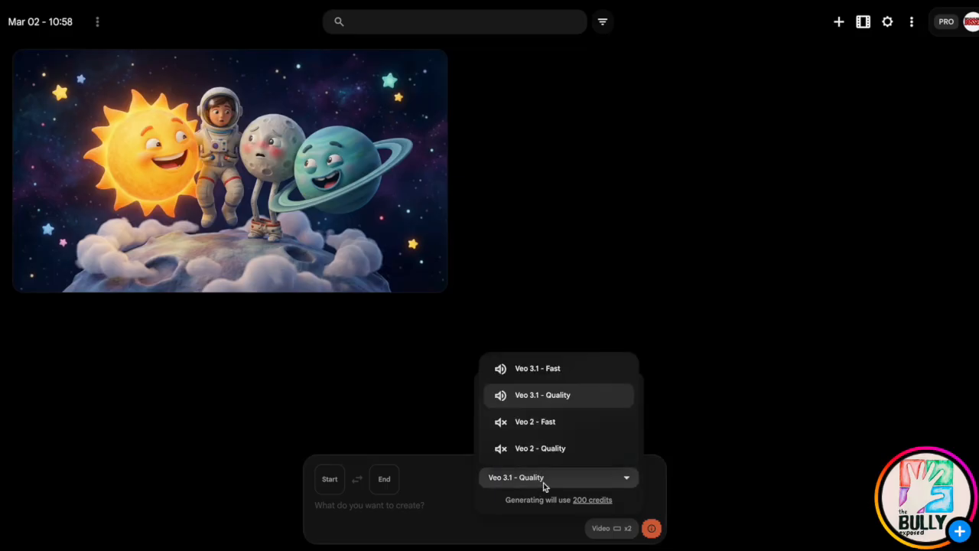
left_click(569, 370)
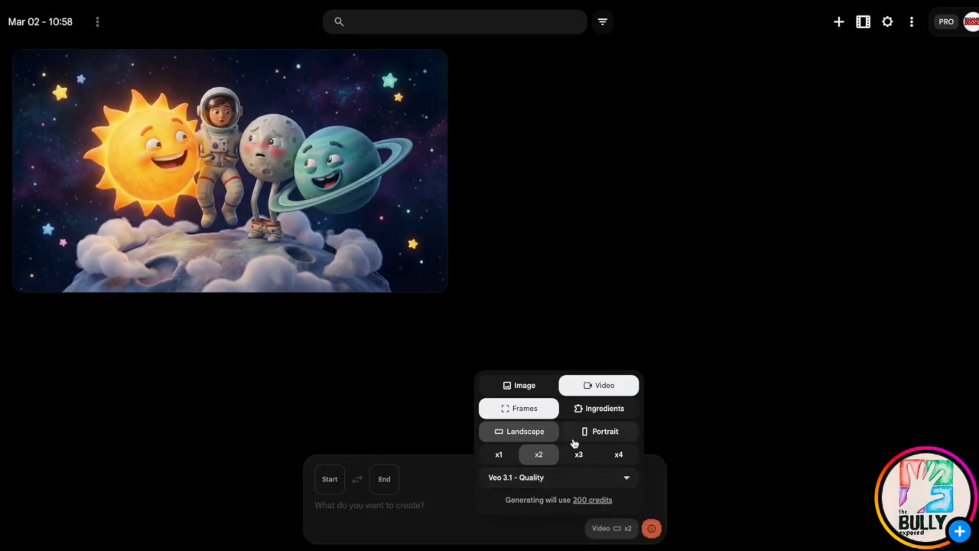
Set the uploaded space image as the start frame and paste the copied joke script into the video prompt.
left_click(329, 479)
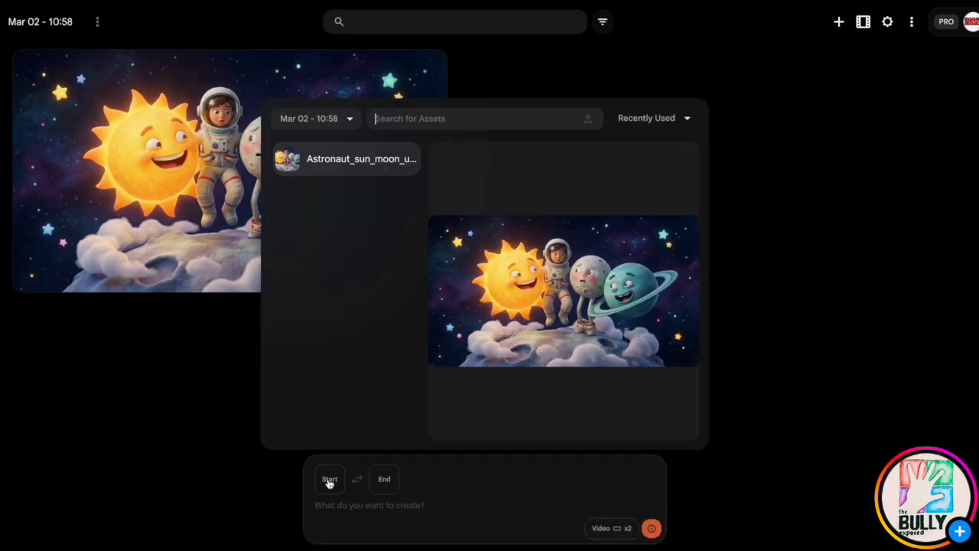
left_click(140, 335)
left_click_drag(256, 217, 379, 516)
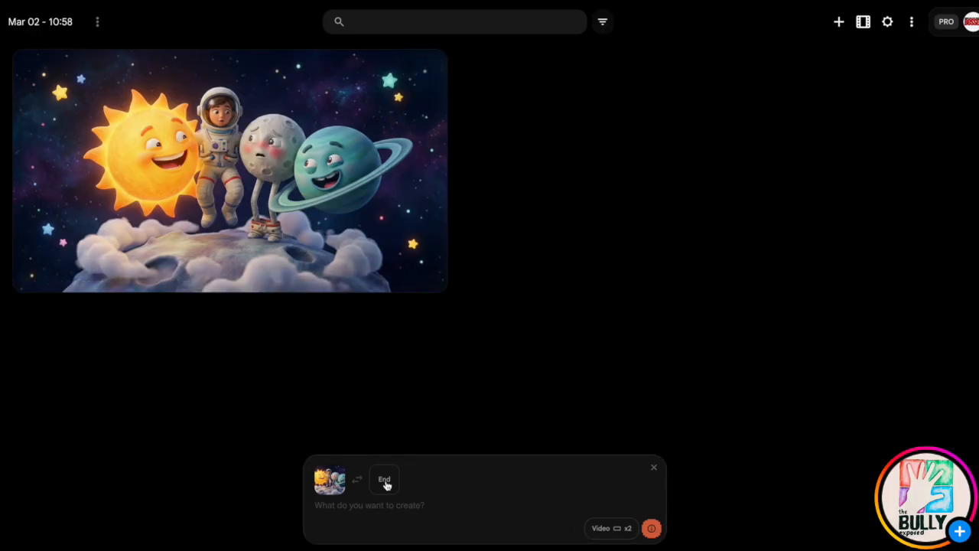
left_click(350, 506)
key("ctrl+v")
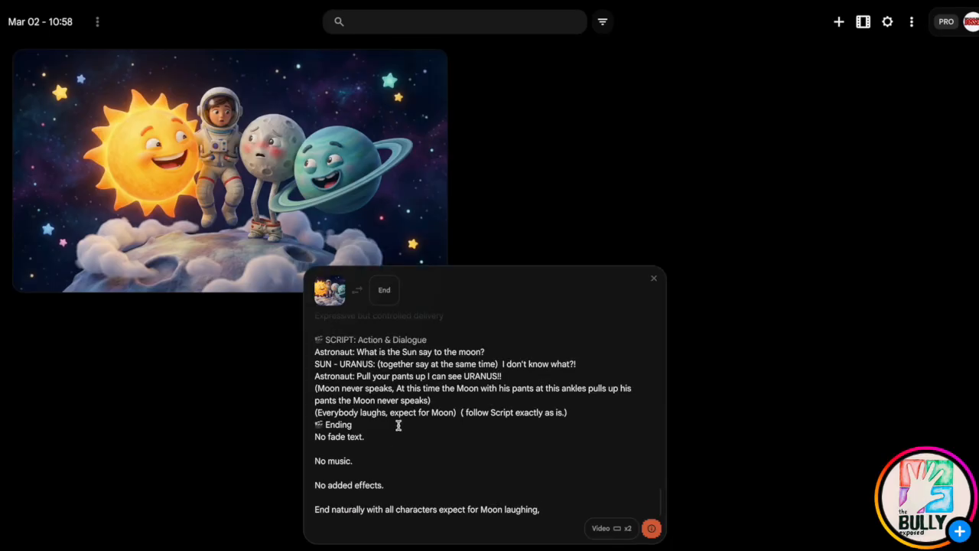
Change the speaker label of the script's first dialogue line to ASTRONAUT in capitals.
key("Up")
left_click(355, 352)
key("BackSpace")
key("BackSpace")
key("BackSpace")
key("BackSpace")
key("BackSpace")
key("BackSpace")
key("BackSpace")
key("BackSpace")
key("BackSpace")
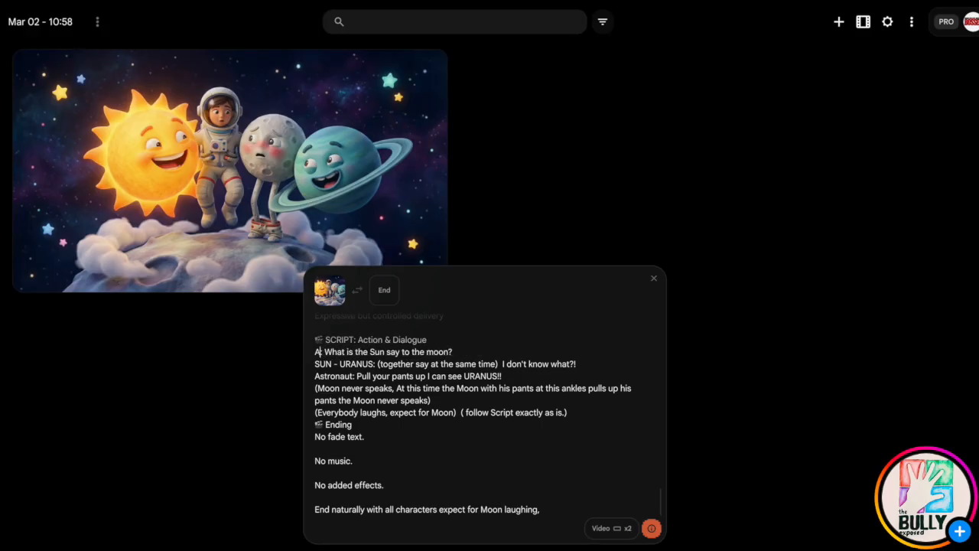
type("S")
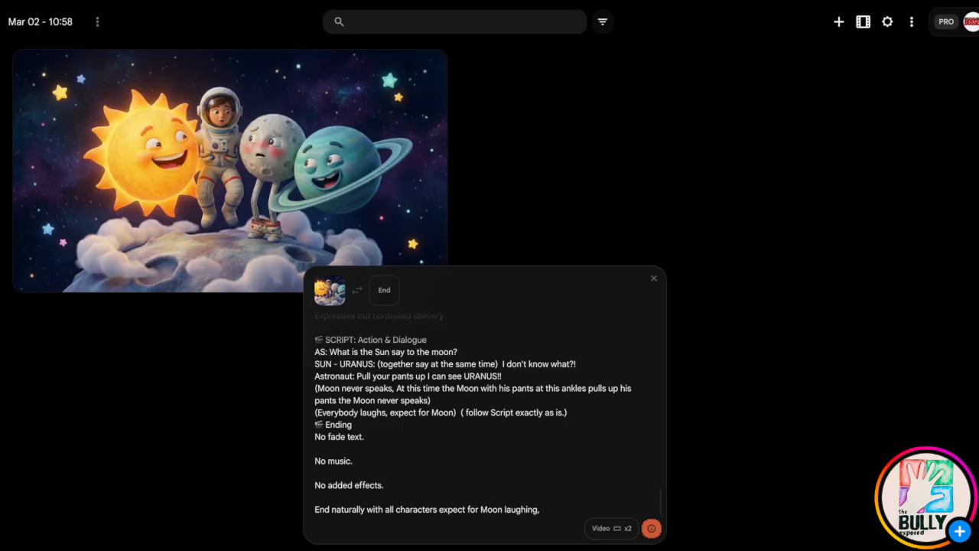
type("TR")
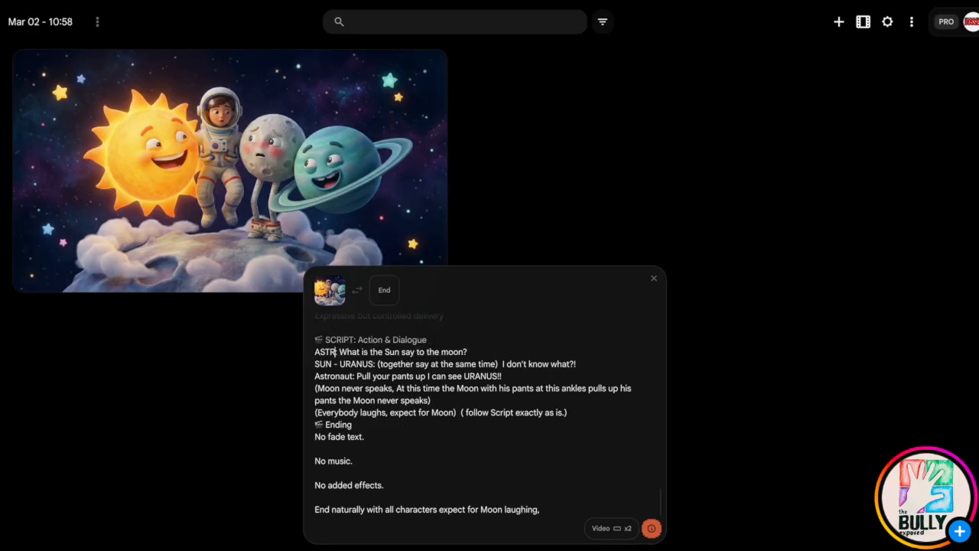
type("ON")
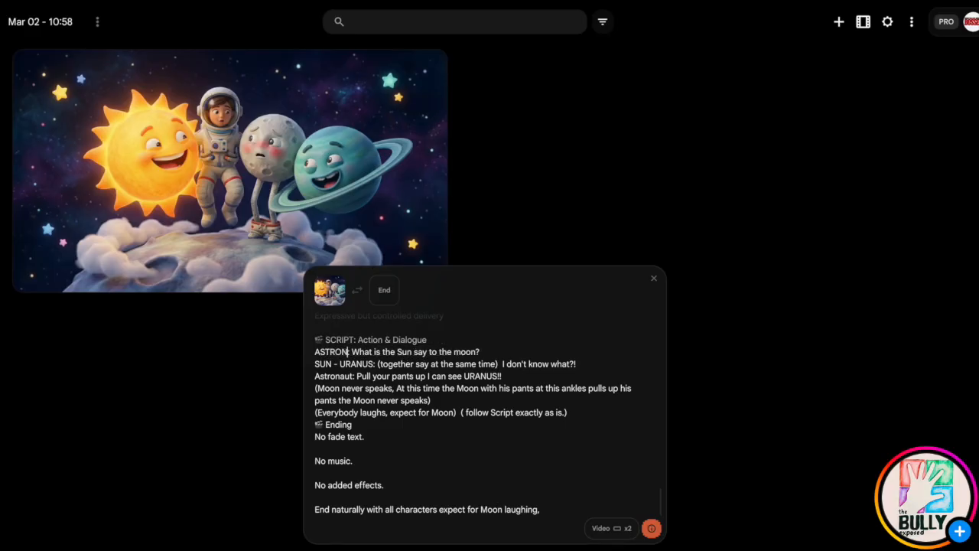
type("AUT")
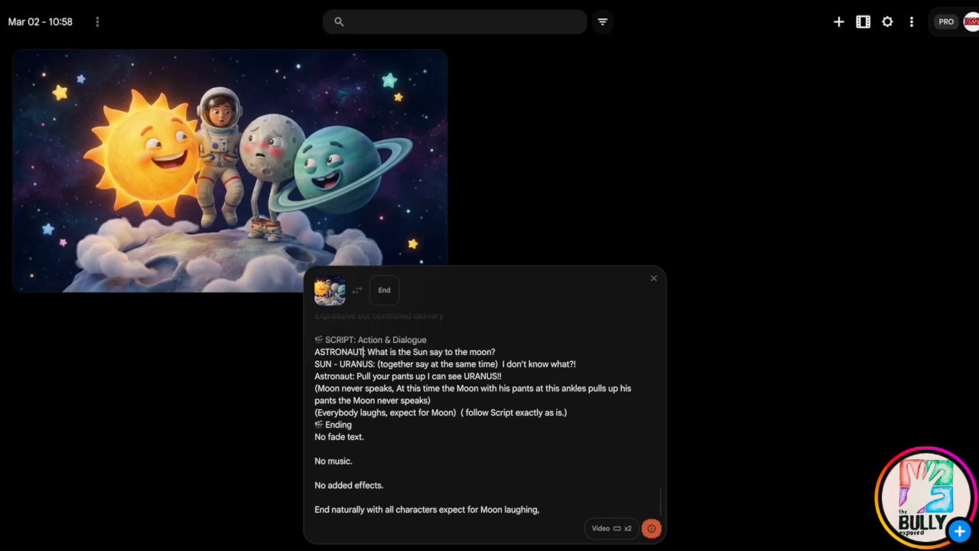
Change the speaker label of the "Pull your pants up" line to ASTRONAUT in capitals.
left_click(354, 375)
key("BackSpace")
key("BackSpace")
key("BackSpace")
key("BackSpace")
key("BackSpace")
key("BackSpace")
key("BackSpace")
key("BackSpace")
key("BackSpace")
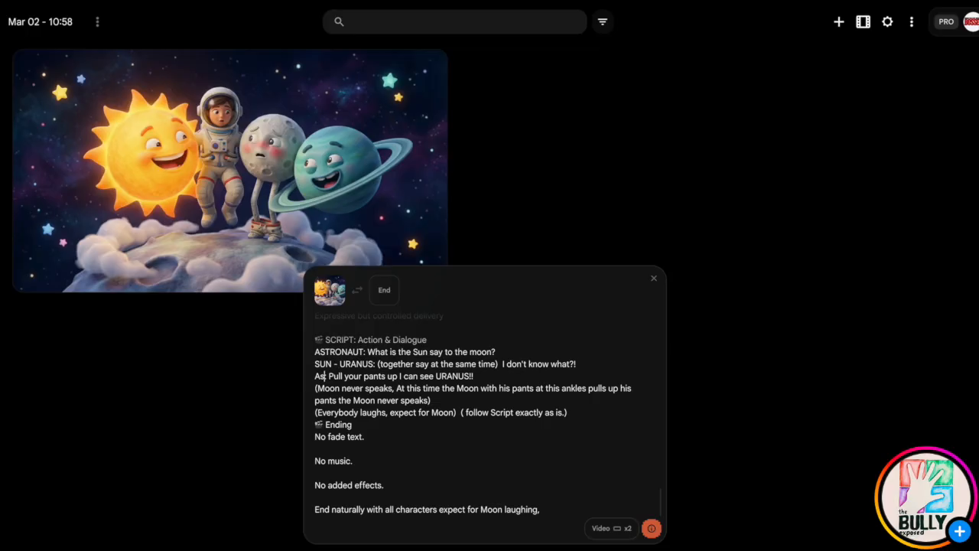
key("BackSpace")
type("STRO")
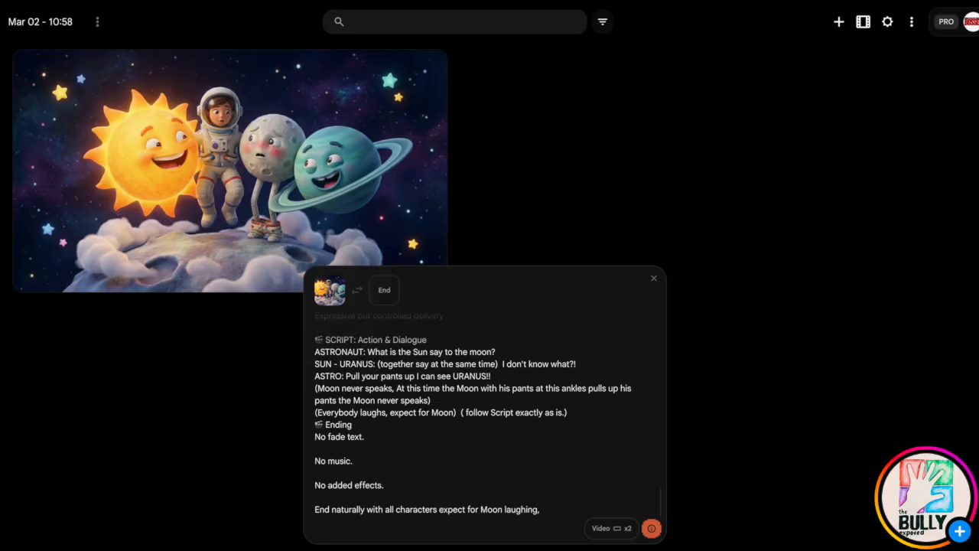
type("NAUT:")
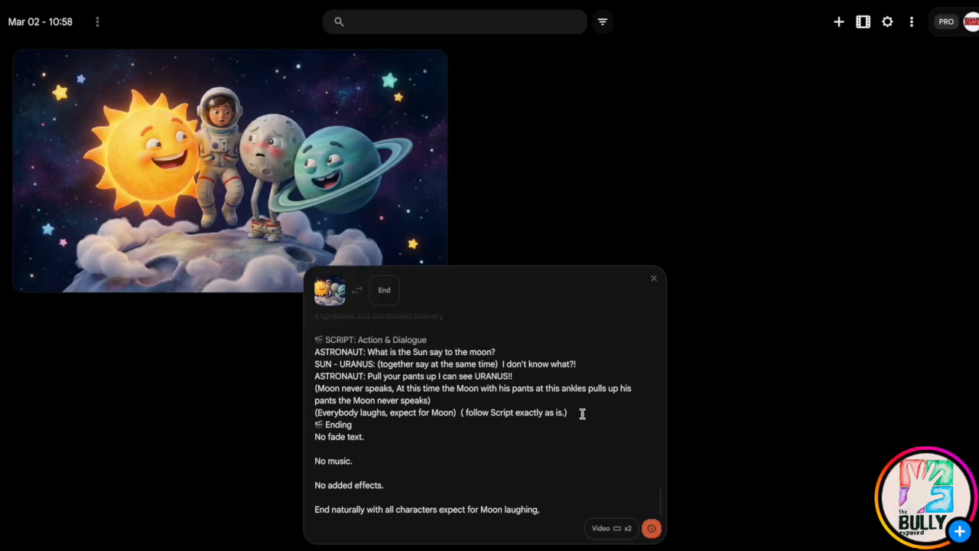
Set the model to Veo 3.1 - Fast with x2 outputs and generate the landscape videos from the start frame and prompt.
left_click(650, 530)
left_click(618, 530)
mouse_move(647, 532)
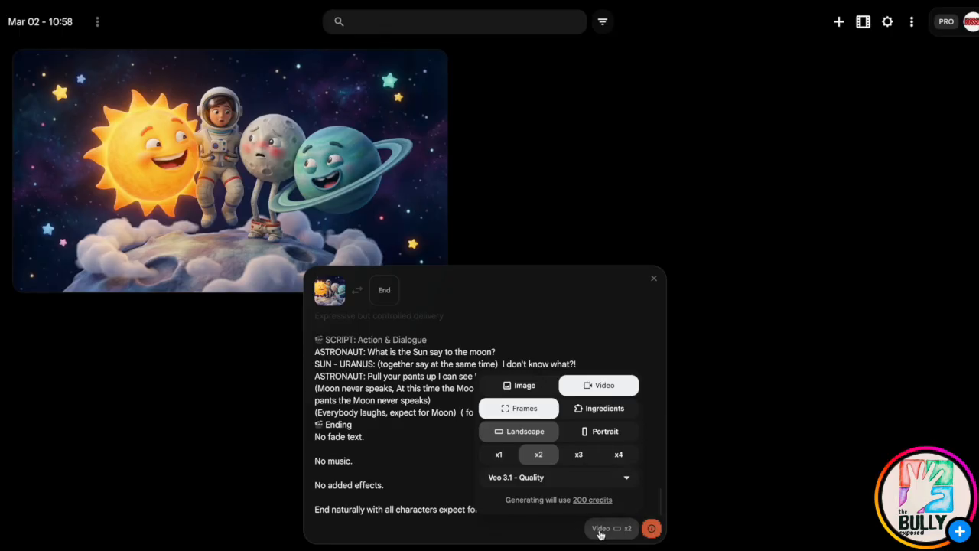
left_click(500, 459)
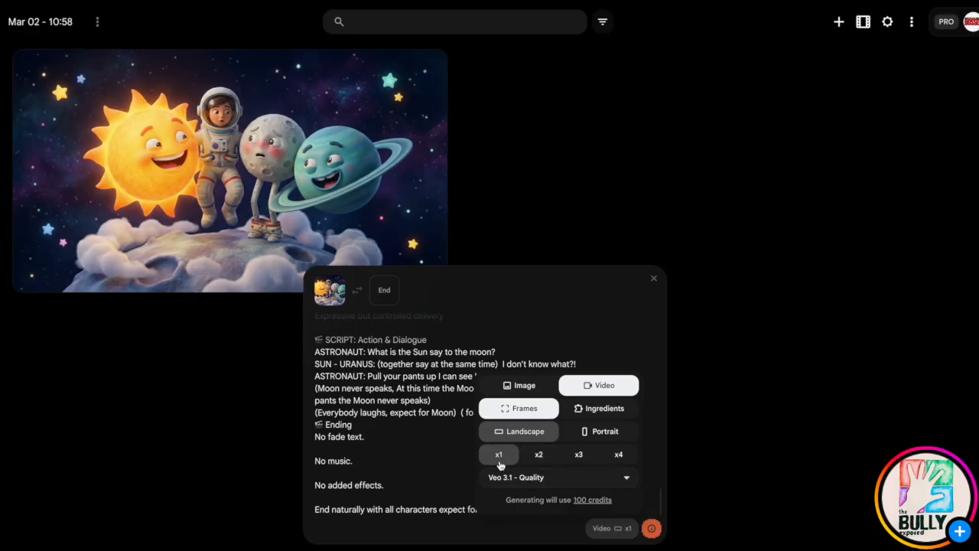
left_click(537, 457)
left_click(537, 474)
left_click(537, 366)
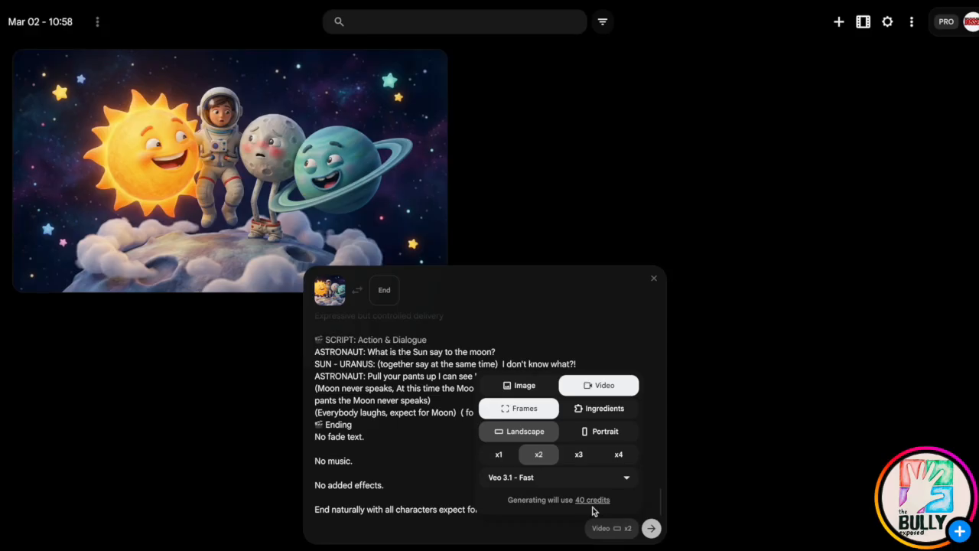
left_click(650, 529)
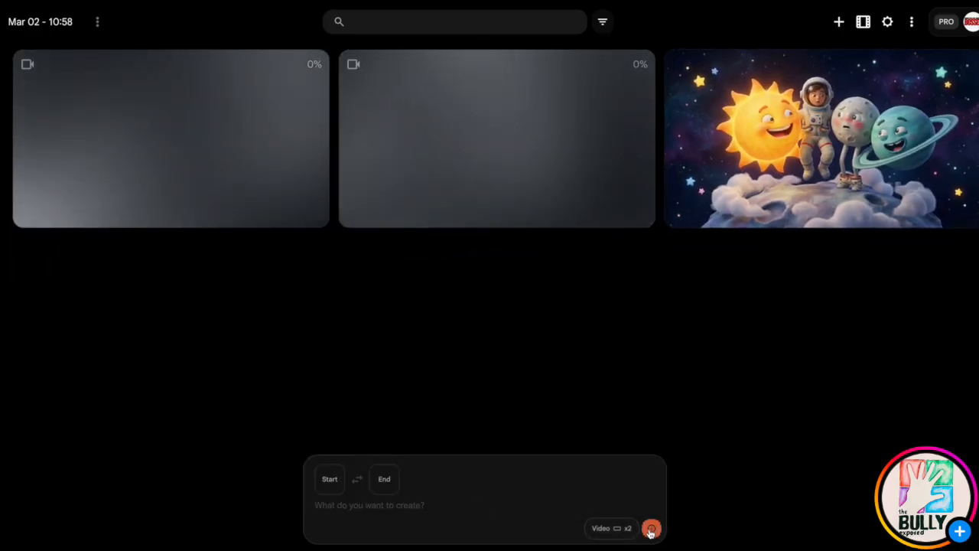